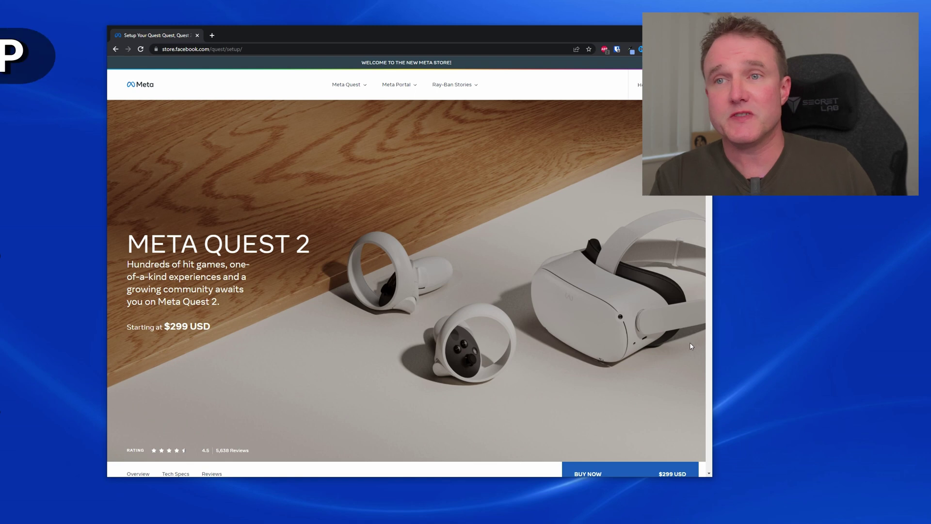
- Download the Oculus PC software for Air Link and Link Cable from the Quest 2 section of the Meta setup page
scroll(679, 345, "down", 10)
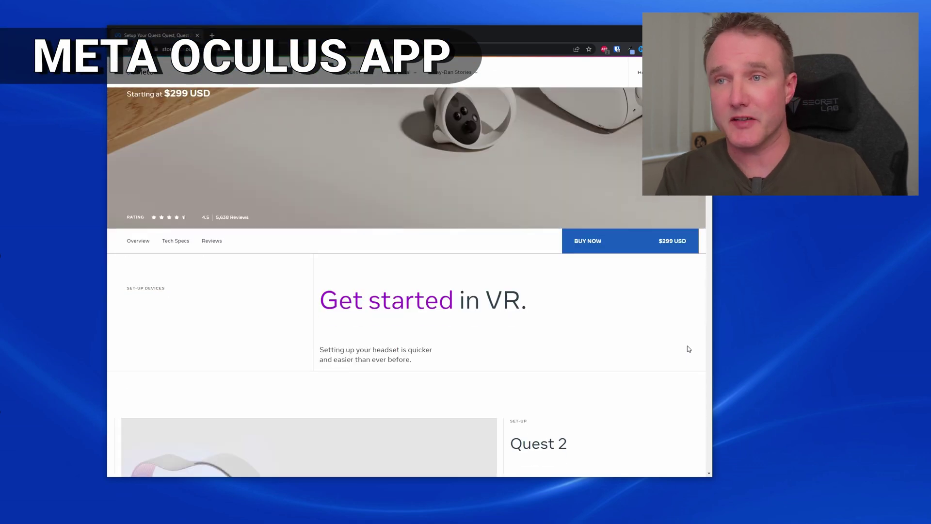
scroll(661, 338, "down", 2)
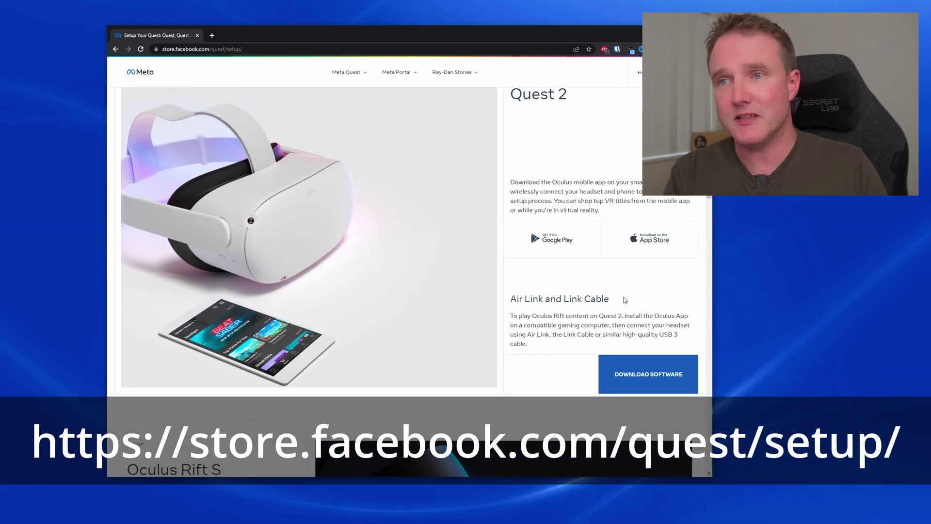
left_click(631, 371)
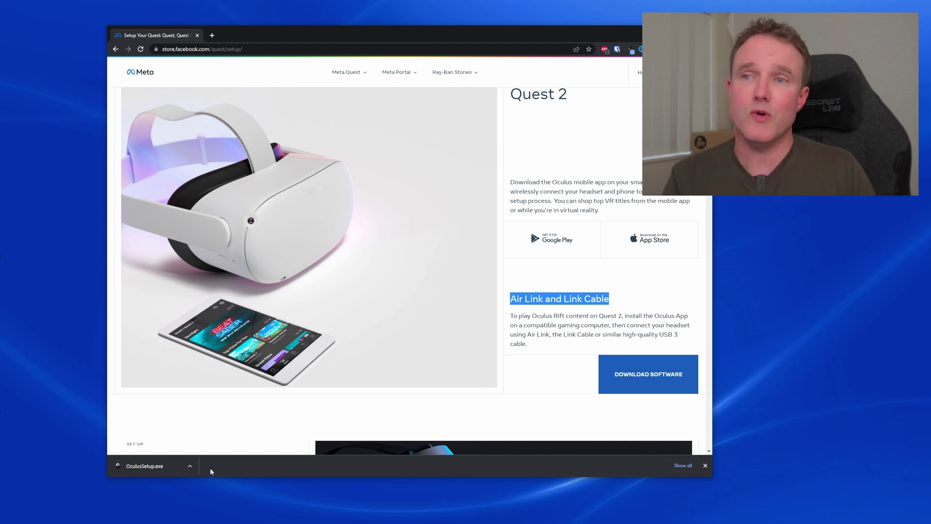
- Run OculusSetup.exe, allow it to make changes, and install the Oculus software in C:\Program Files\Oculus\
left_click(164, 463)
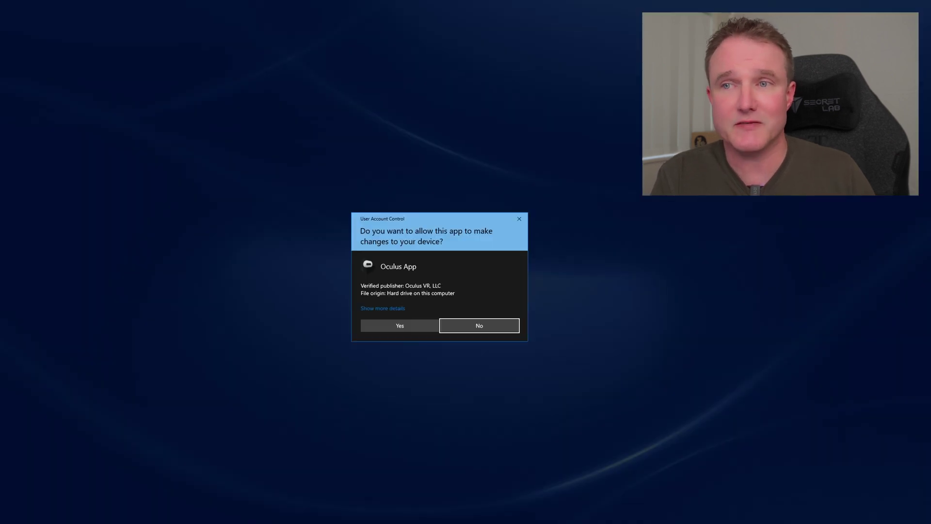
left_click(399, 326)
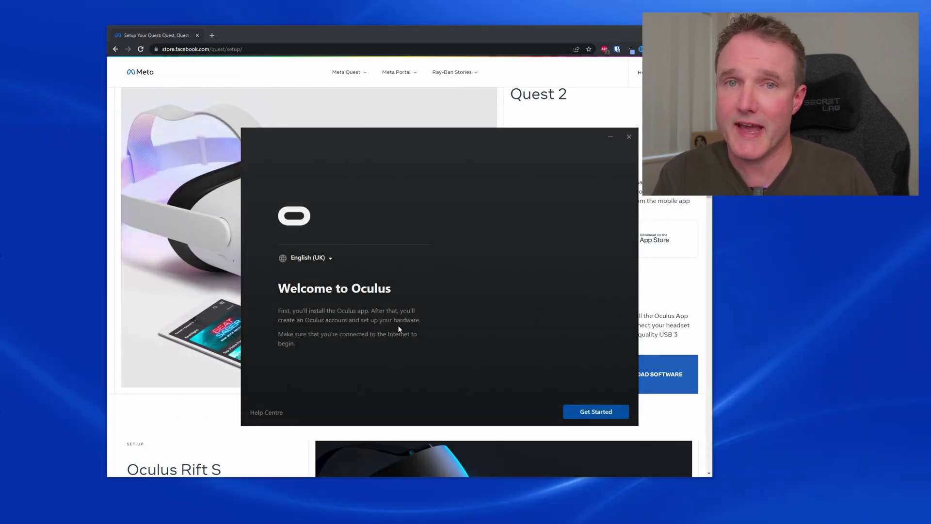
left_click(587, 410)
left_click(587, 410)
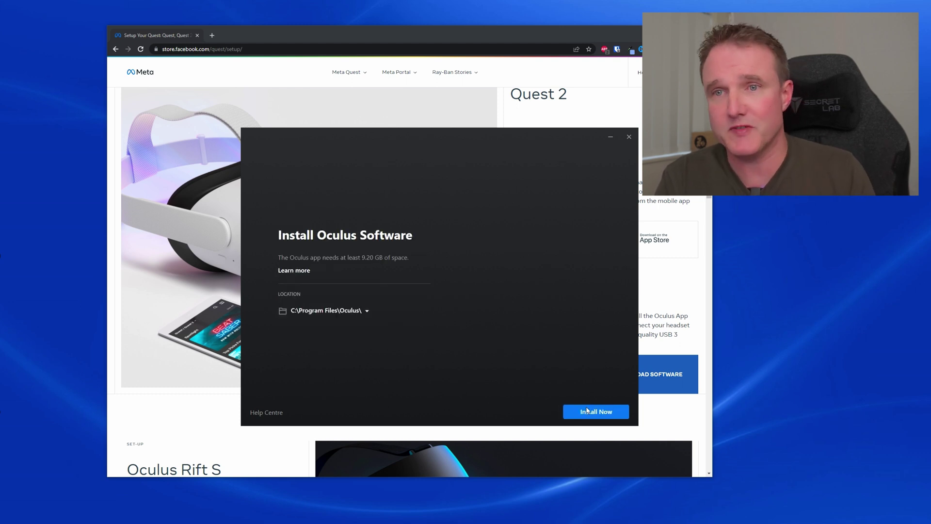
left_click(587, 411)
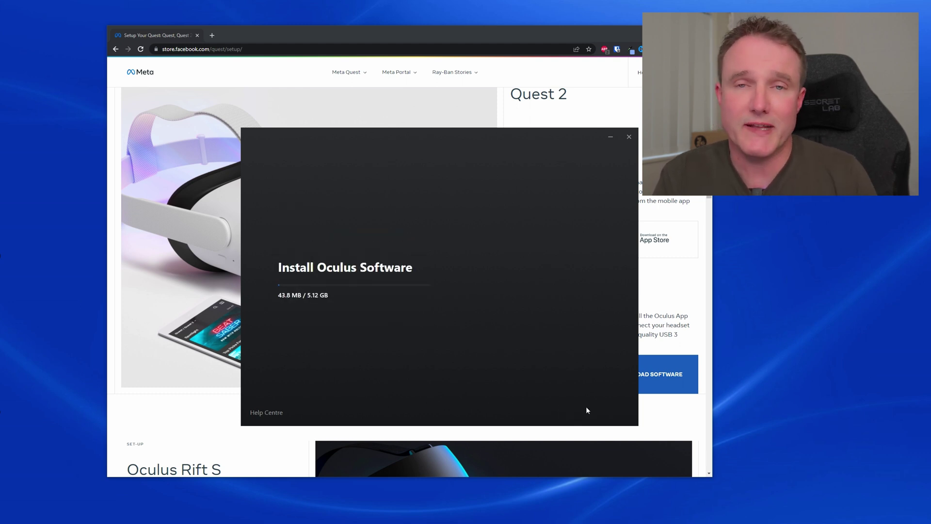
left_click(585, 410)
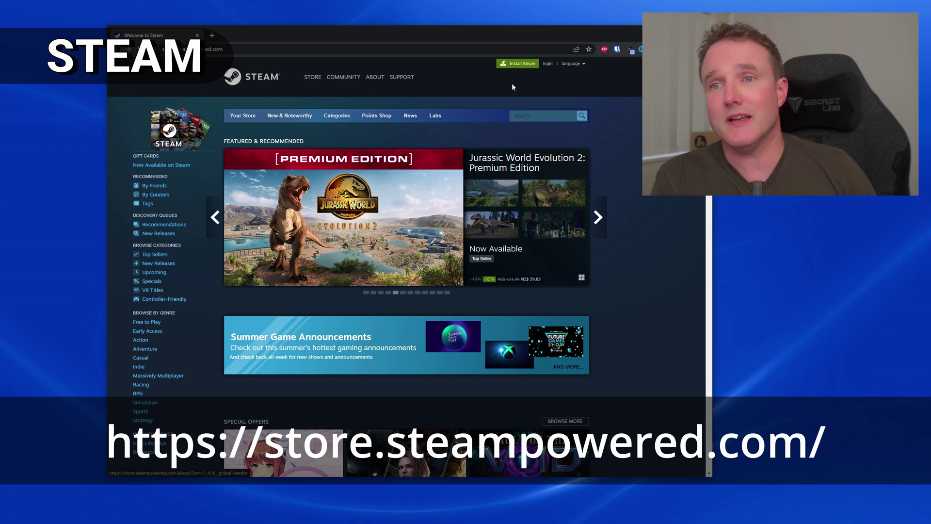
- Download SteamSetup.exe from the Steam website and run the installer, allowing it to make changes to the device
left_click(516, 65)
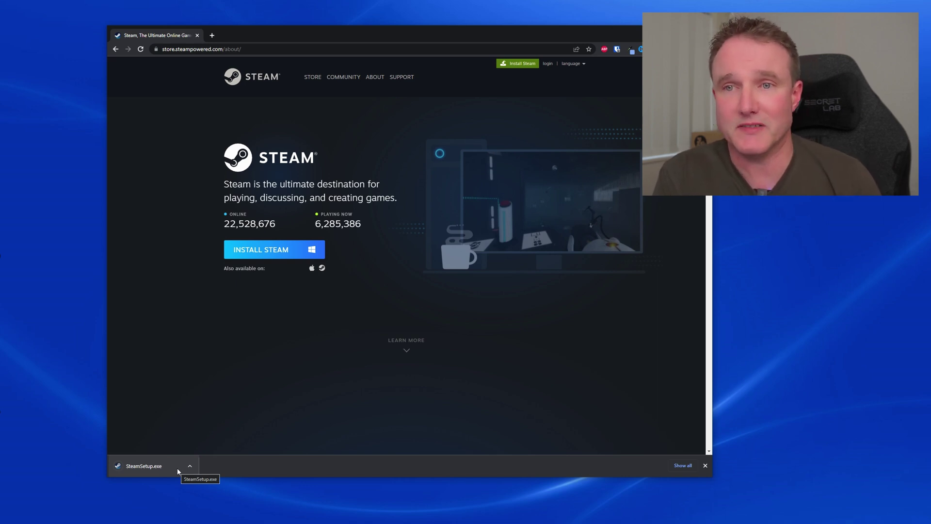
left_click(177, 468)
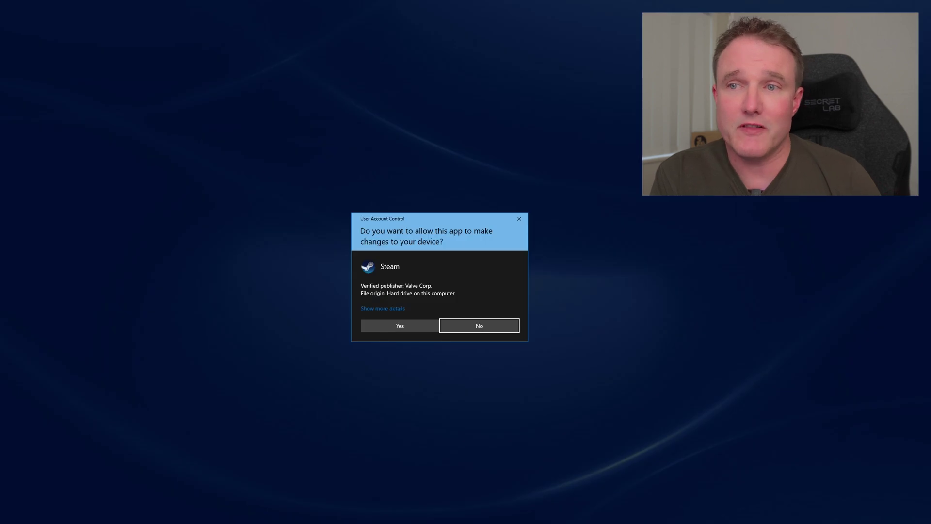
left_click(411, 325)
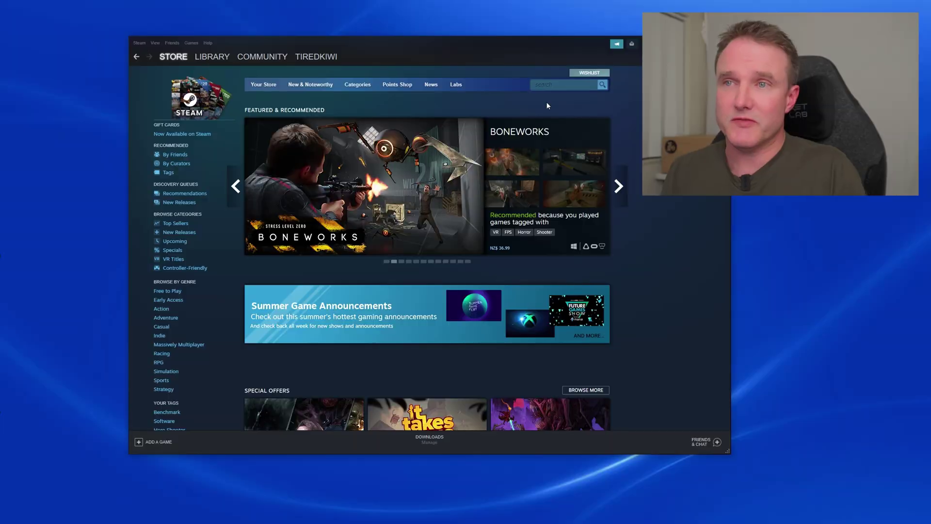
- Search the Steam store for steamvr, get the free SteamVR Performance Test, and launch it
left_click(546, 84)
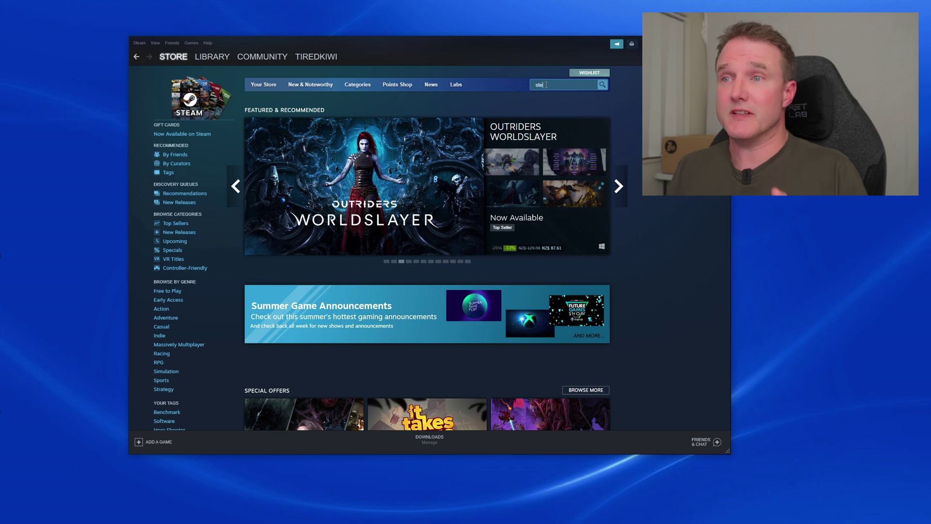
type("steamvr")
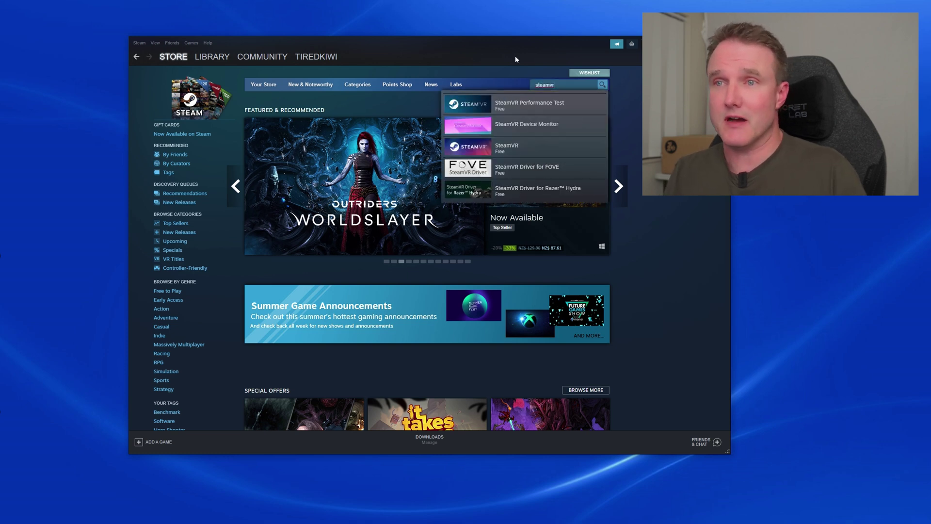
left_click(484, 105)
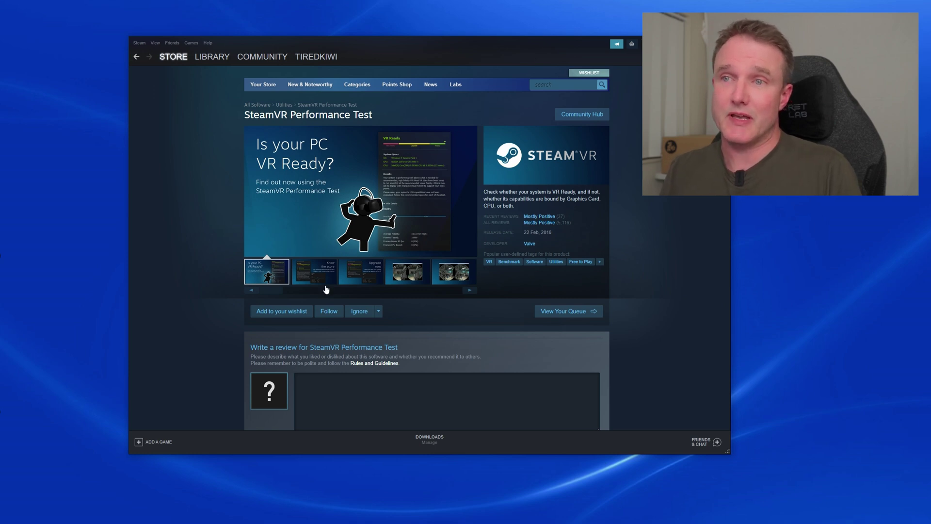
scroll(309, 330, "down", 4)
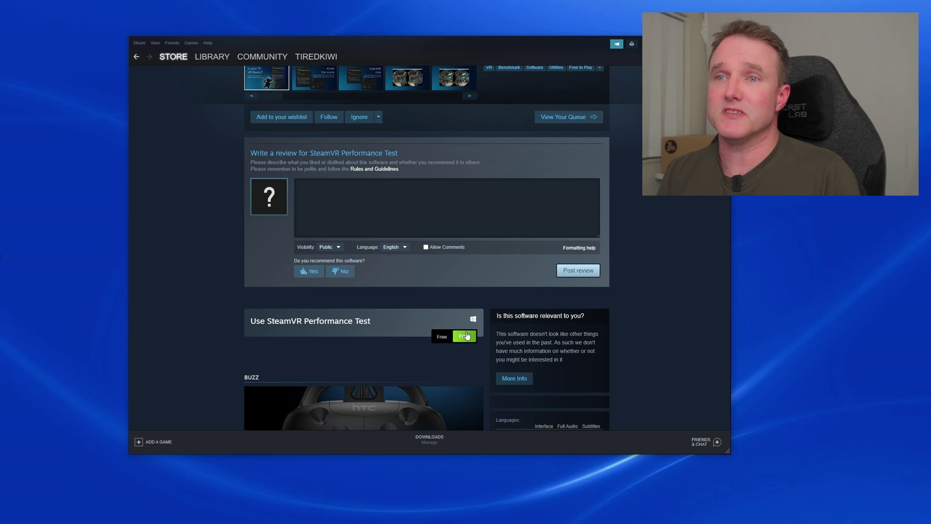
left_click(466, 336)
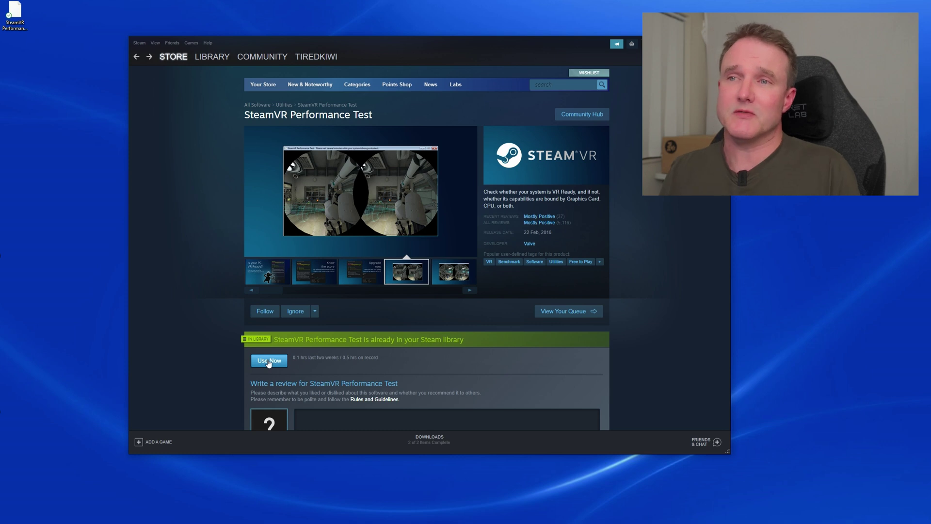
left_click(268, 361)
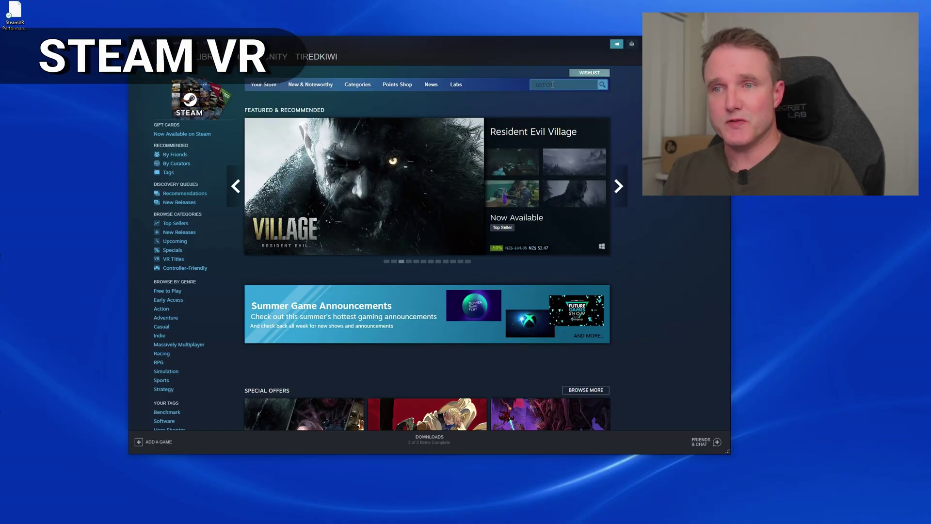
- Find SteamVR in the Steam store and start installing it with a desktop shortcut
type("eamvr")
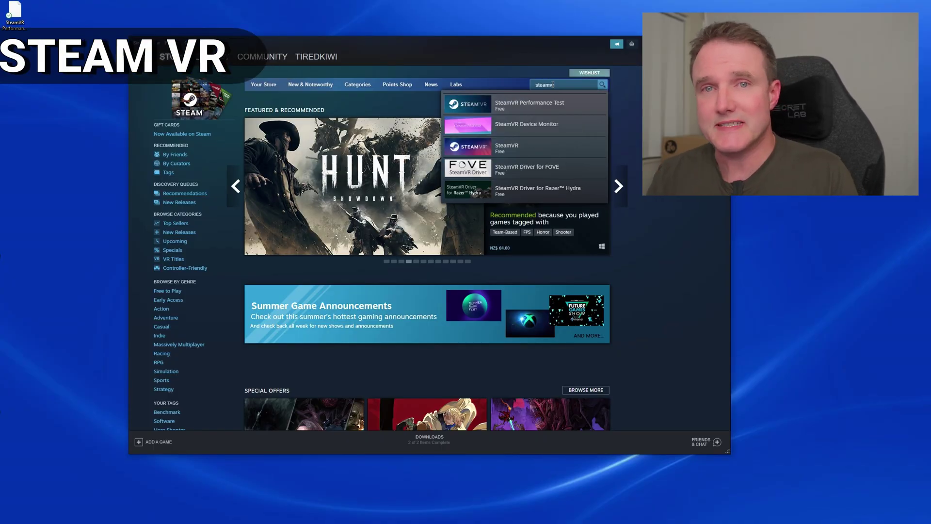
left_click(478, 147)
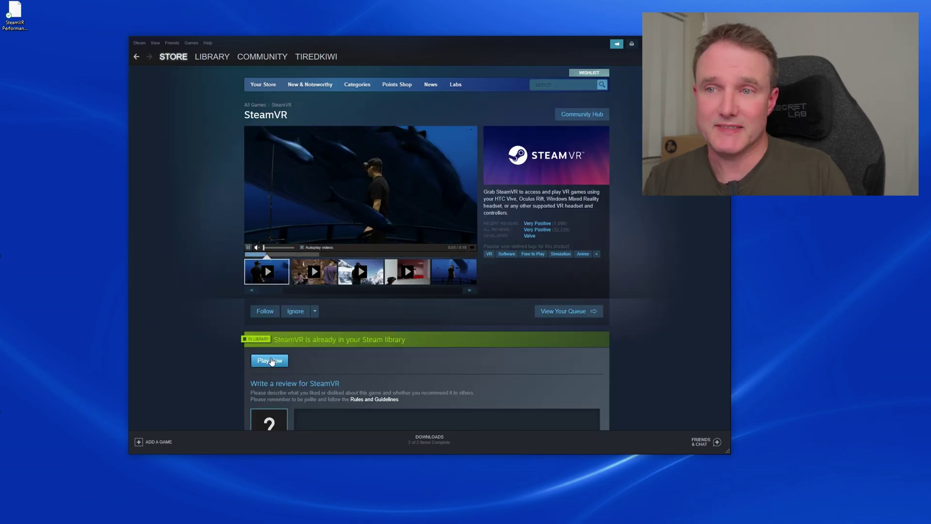
left_click(270, 361)
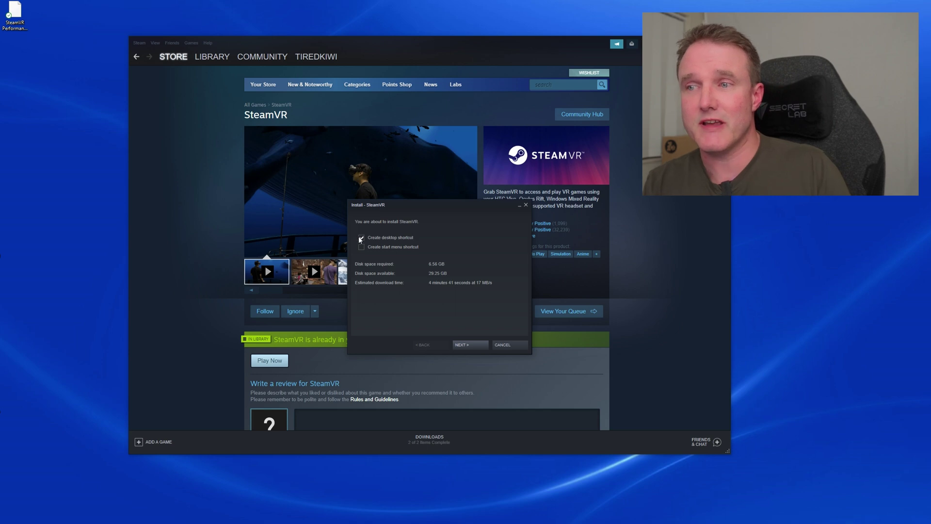
left_click(472, 343)
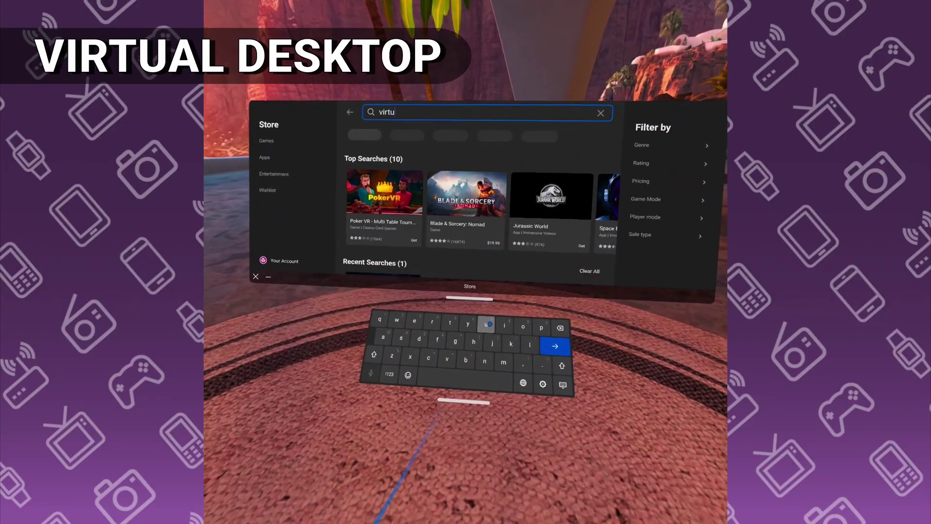
- Search the Quest headset's store for virtual desktop and open the Virtual Desktop app listing
left_click(433, 258)
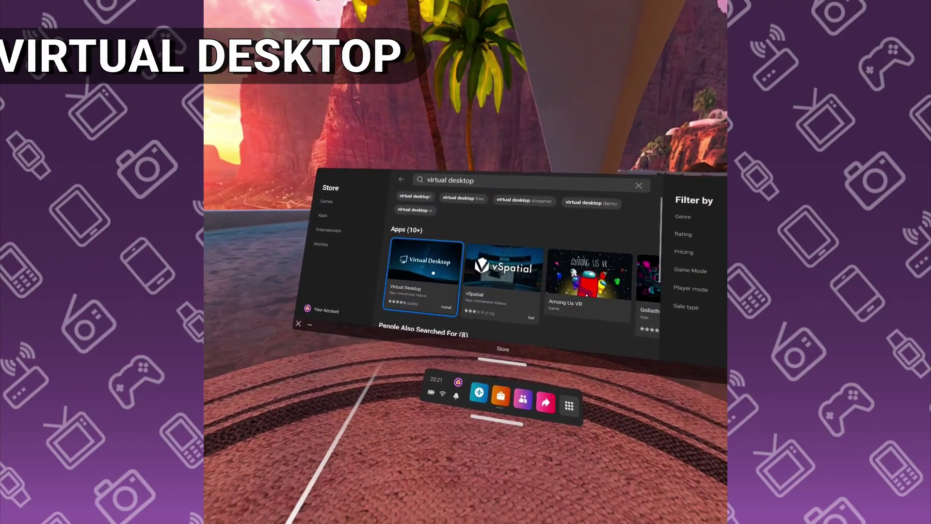
left_click(431, 274)
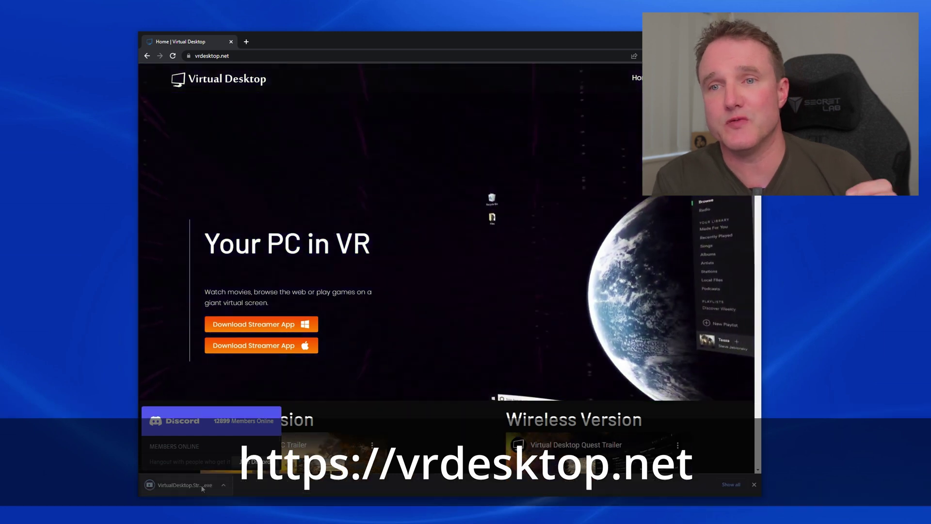
- Install and launch Virtual Desktop Streamer on the PC, and open its Oculus username settings
left_click(201, 484)
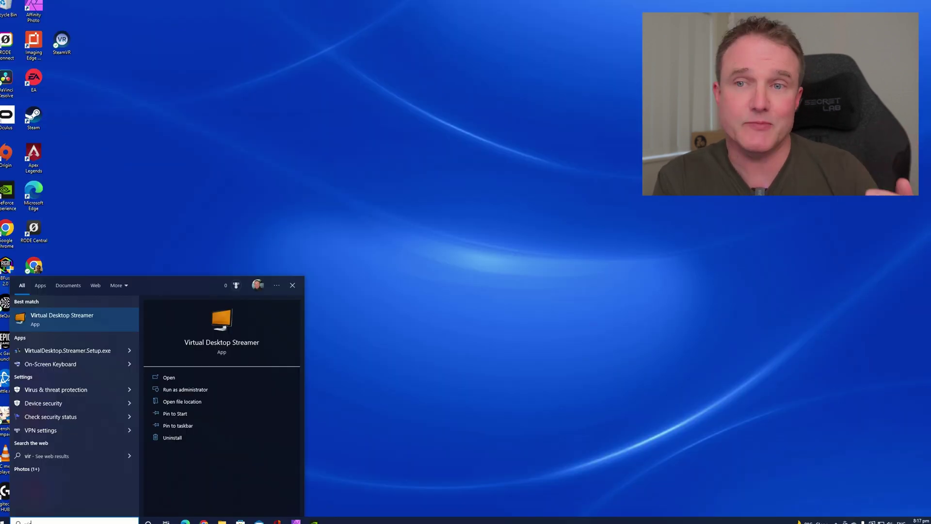
key("Return")
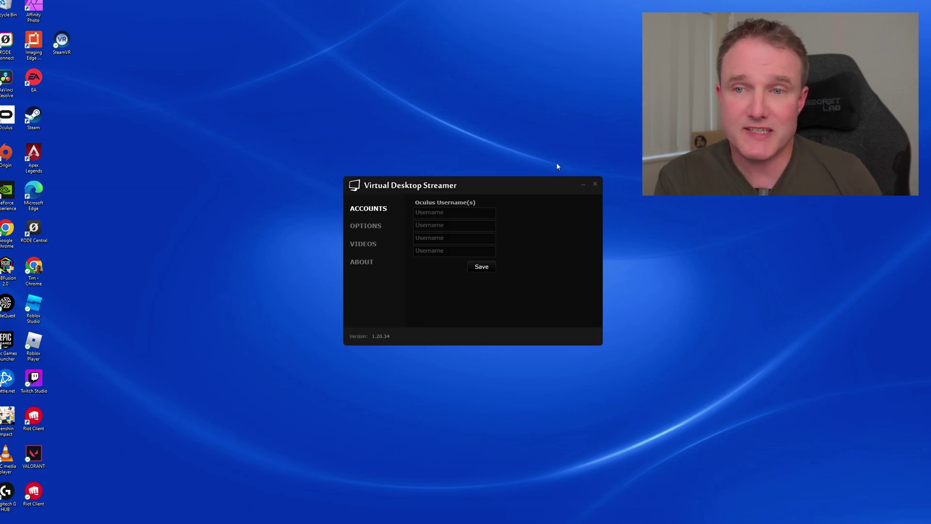
left_click(453, 216)
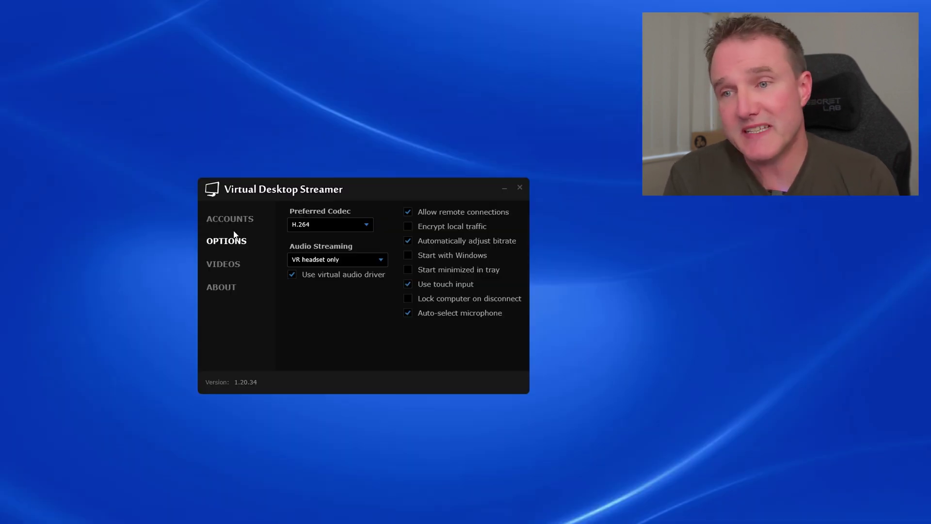
left_click(241, 223)
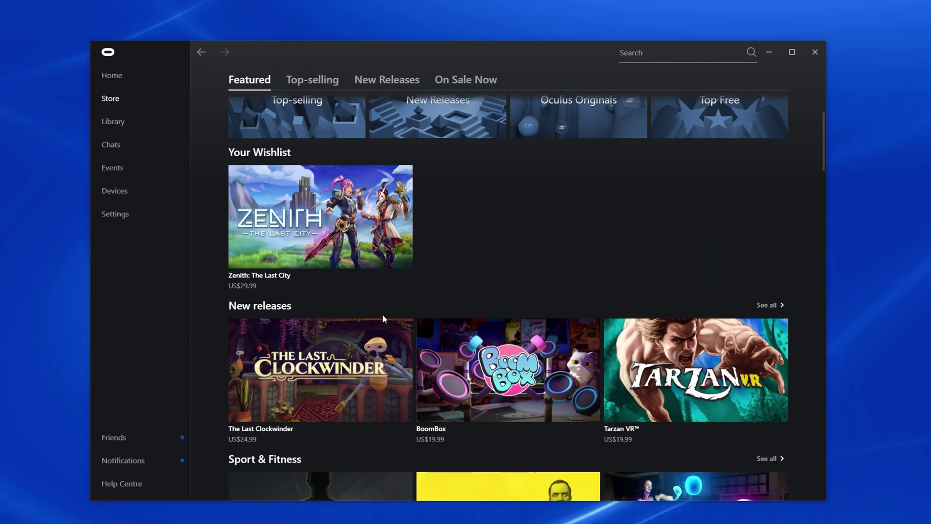
- Browse the Oculus PC store's featured and top-selling games and Steam's VR-supported titles
scroll(383, 318, "down", 15)
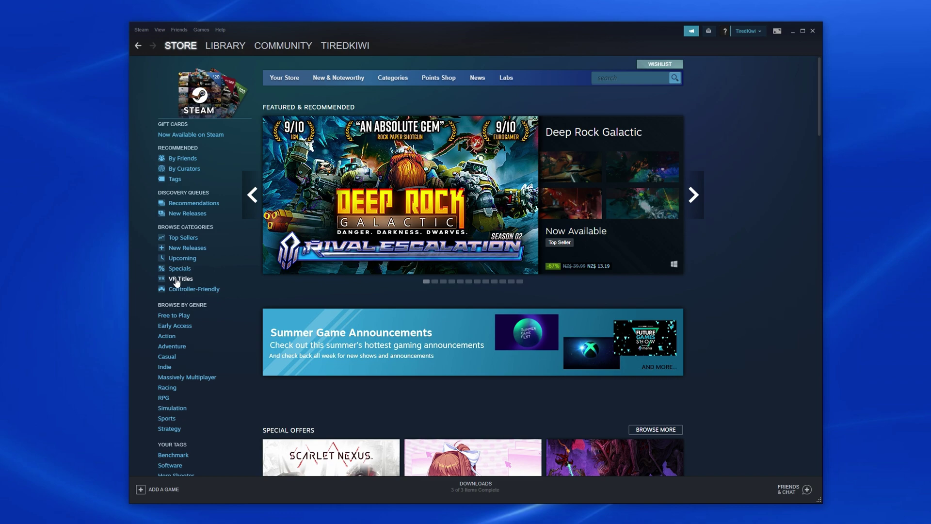
left_click(177, 280)
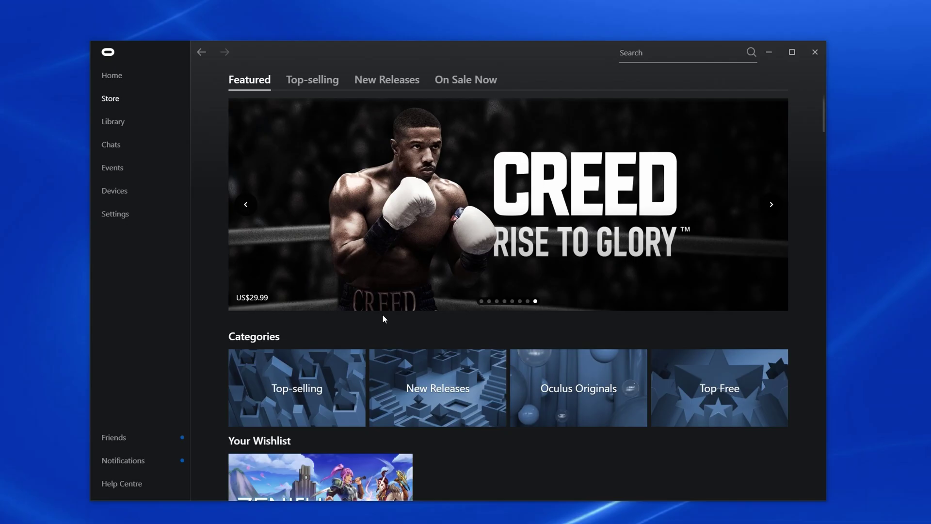
left_click(315, 83)
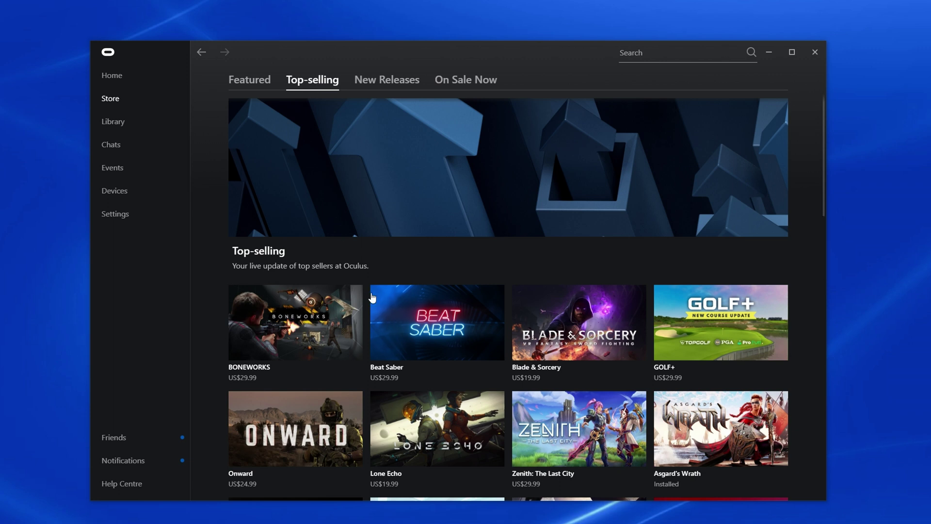
scroll(372, 298, "down", 3)
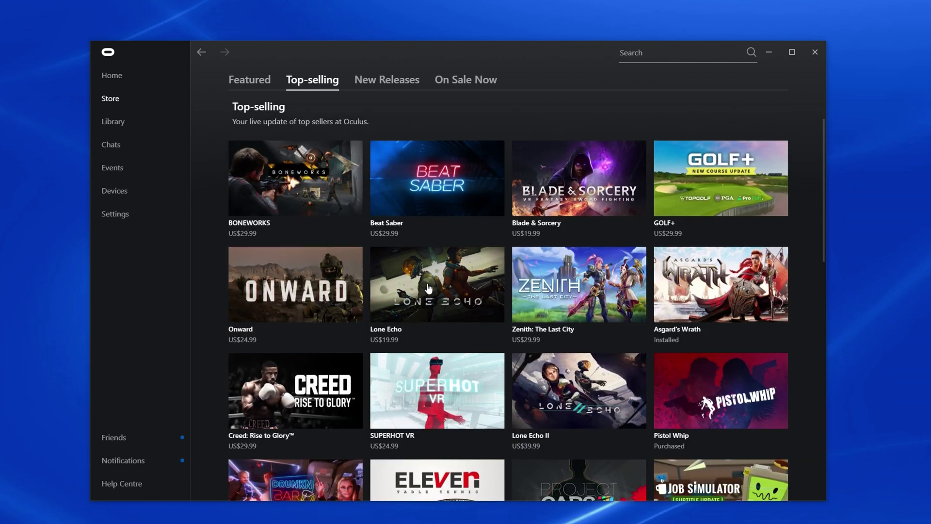
left_click(428, 288)
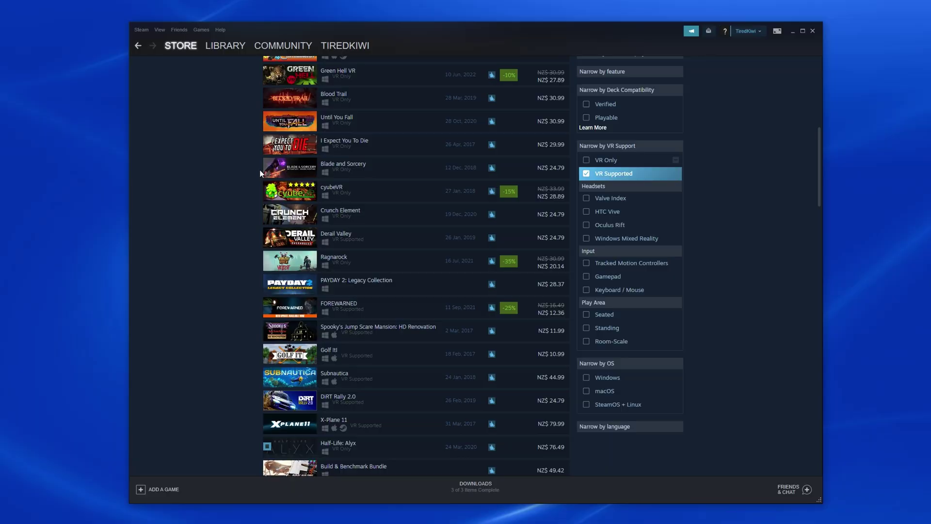
scroll(260, 170, "down", 10)
left_click(454, 317)
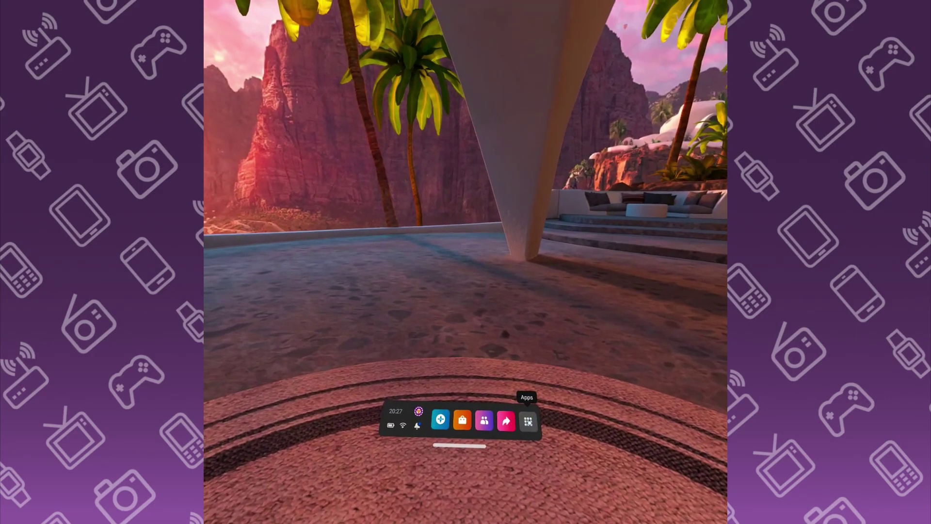
- Open the app library on the Quest headset
left_click(530, 421)
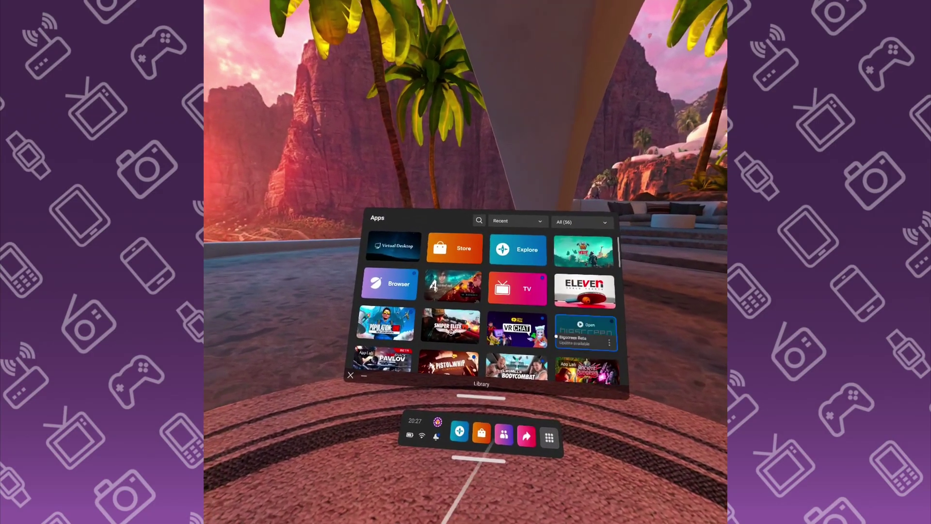